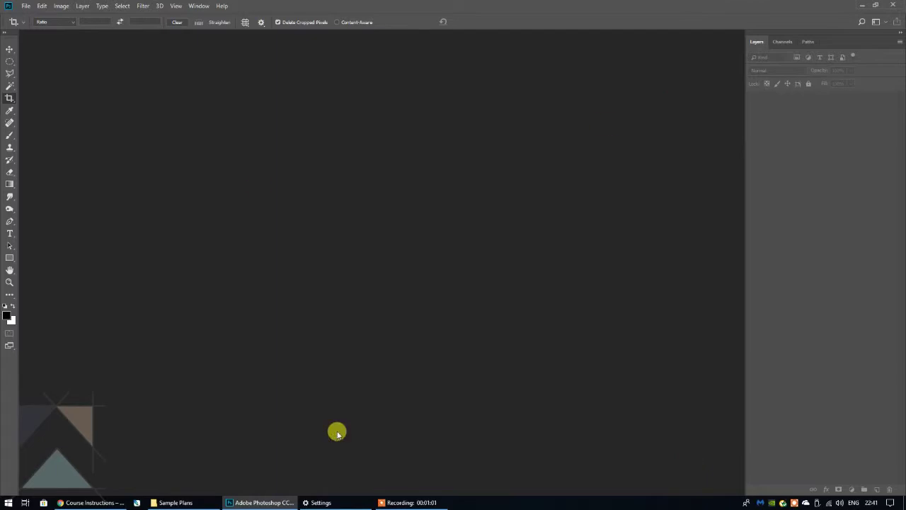
Open the Geo Sofa image from the Sample Plans folder in Photoshop
{"action": "left_click", "coordinate": [170, 502]}
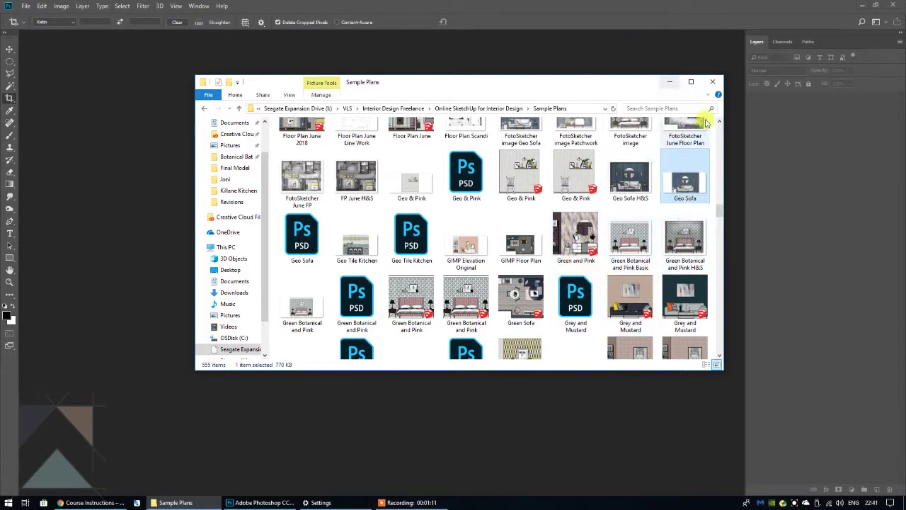
{"action": "left_click", "coordinate": [681, 185]}
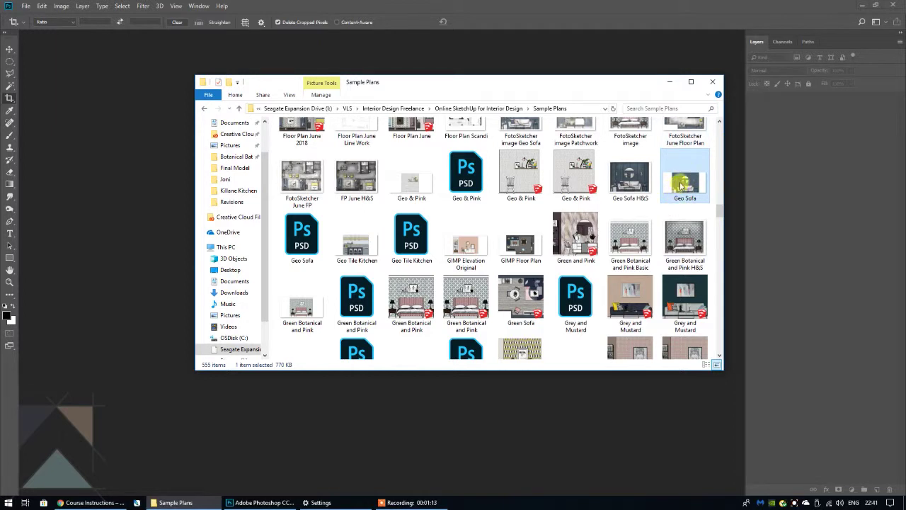
{"action": "left_click_drag", "start_coordinate": [681, 185], "coordinate": [469, 424]}
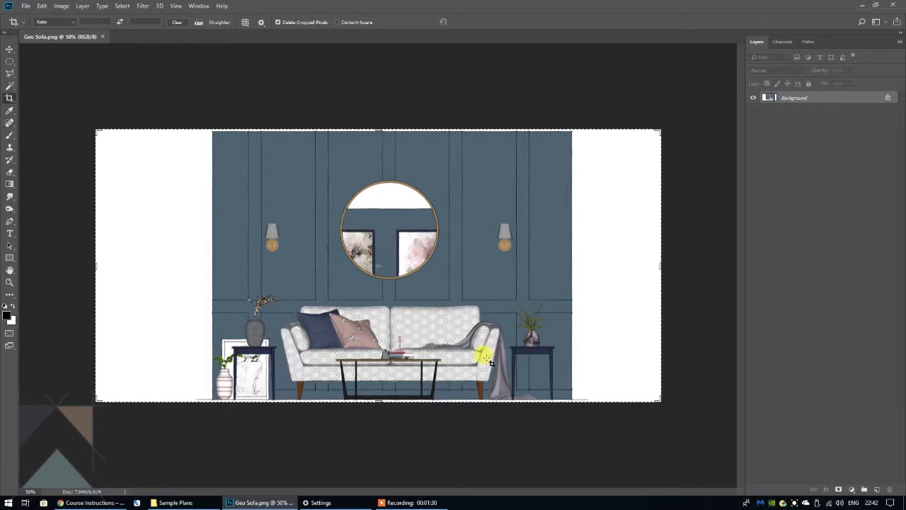
Inspect the sofa elevation at 100% magnification, and return to viewing the whole image fitted on screen
{"action": "left_click", "coordinate": [175, 7]}
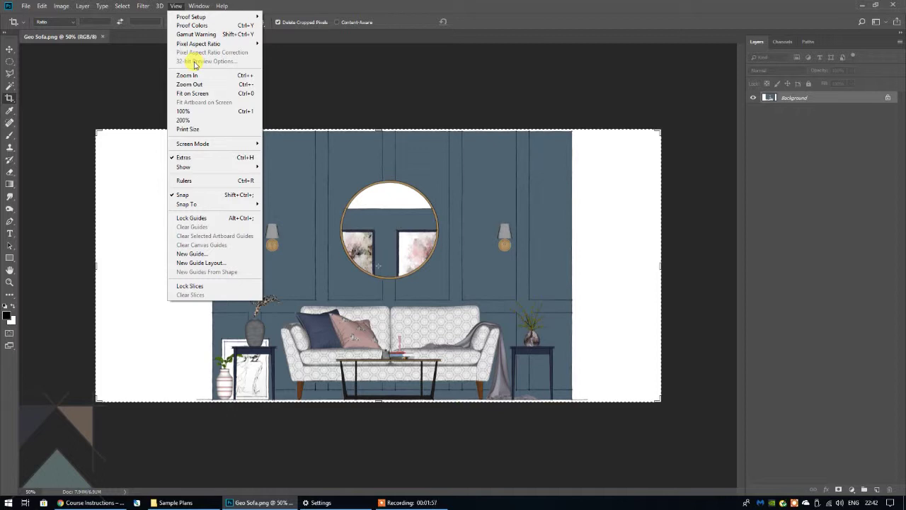
{"action": "left_click", "coordinate": [188, 113]}
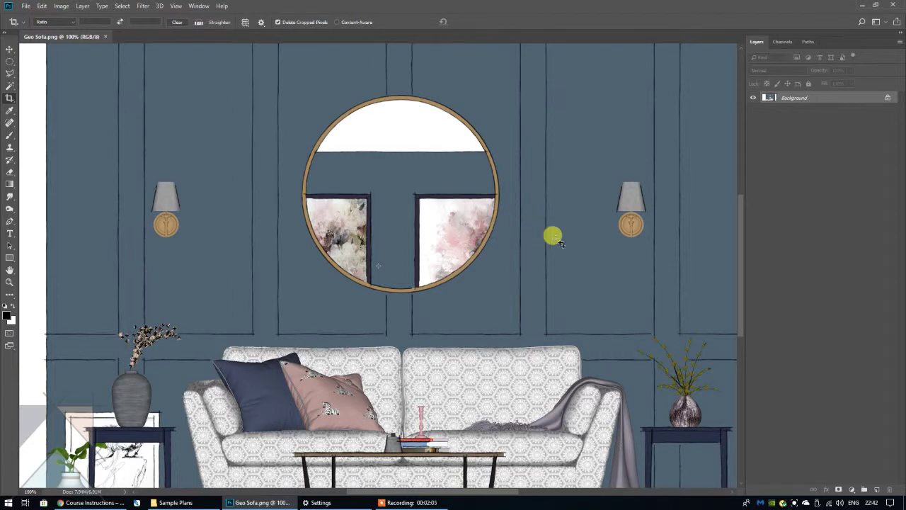
{"action": "scroll", "coordinate": [554, 237], "scroll_direction": "up", "scroll_amount": 1}
{"action": "scroll", "coordinate": [554, 237], "scroll_direction": "down", "scroll_amount": 1}
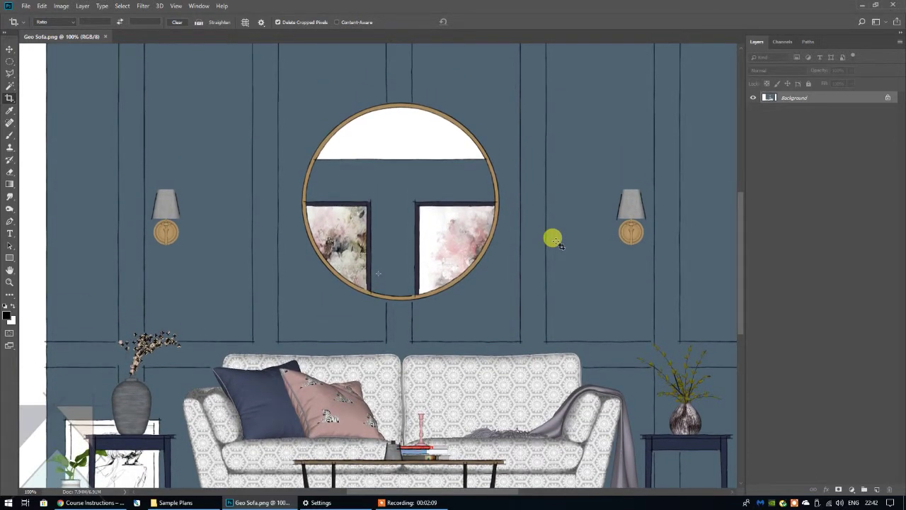
{"action": "scroll", "coordinate": [553, 237], "scroll_direction": "down", "scroll_amount": 1}
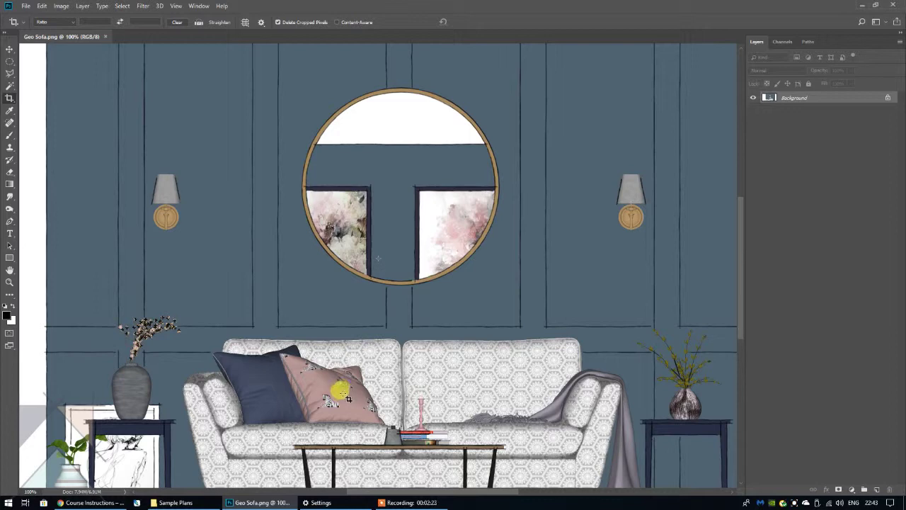
{"action": "left_click", "coordinate": [176, 6]}
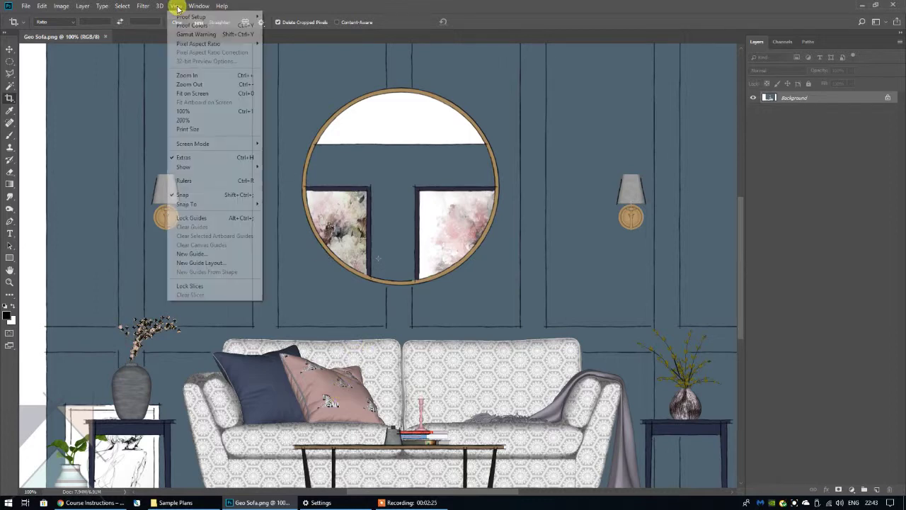
{"action": "left_click", "coordinate": [204, 93]}
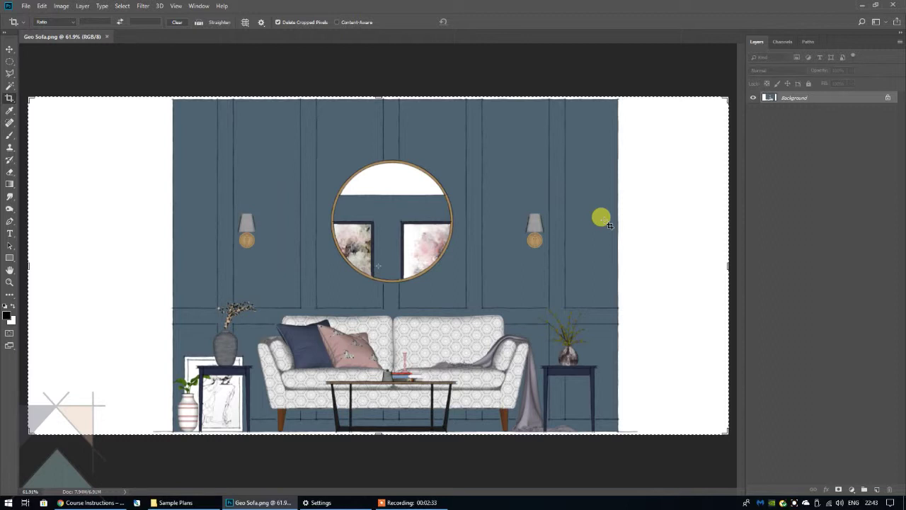
{"action": "left_click", "coordinate": [176, 5]}
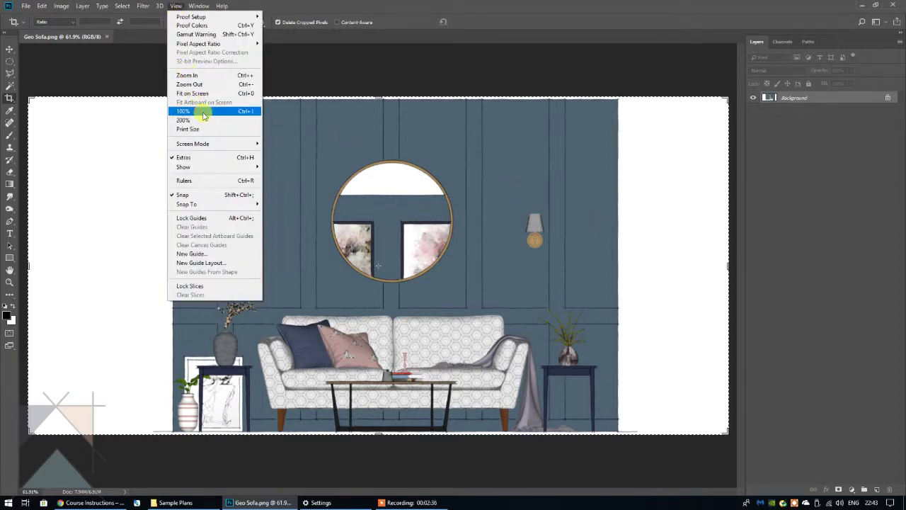
{"action": "left_click", "coordinate": [336, 70]}
{"action": "left_click", "coordinate": [175, 6]}
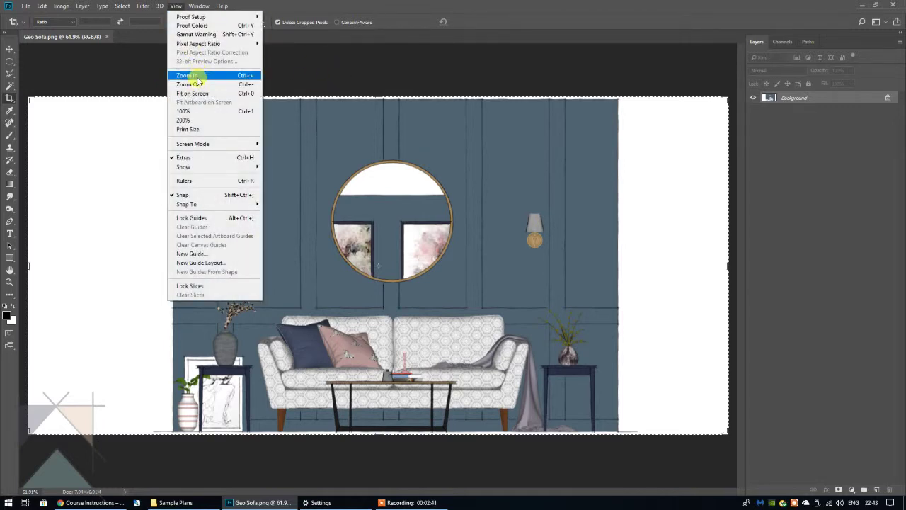
{"action": "left_click", "coordinate": [297, 59]}
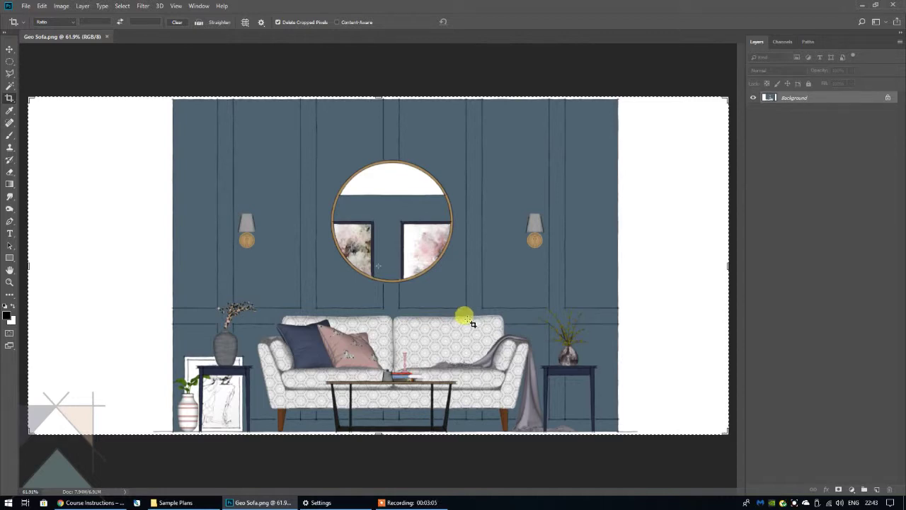
Increase the canvas height to 33 cm, using centimeters as the canvas size unit
{"action": "left_click", "coordinate": [61, 8]}
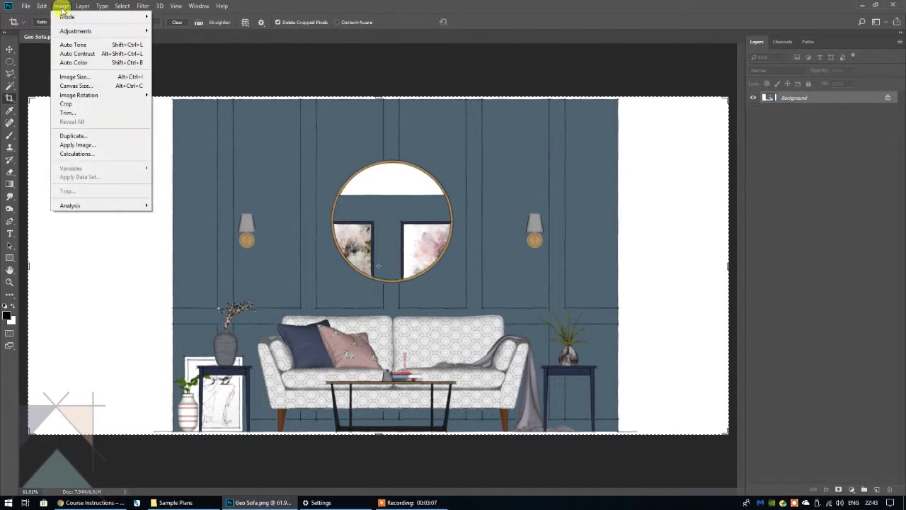
{"action": "left_click", "coordinate": [88, 83]}
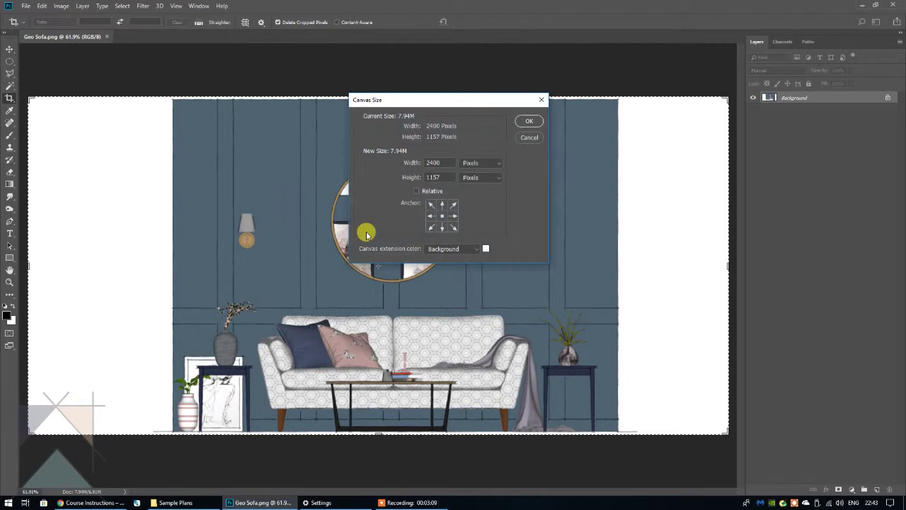
{"action": "left_click", "coordinate": [500, 178]}
{"action": "left_click", "coordinate": [486, 215]}
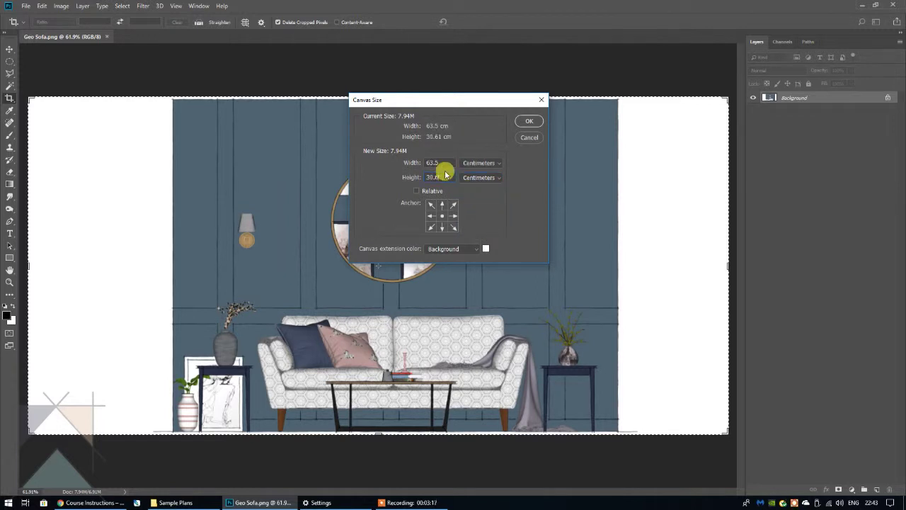
{"action": "type", "text": "33"}
{"action": "key", "text": "Return"}
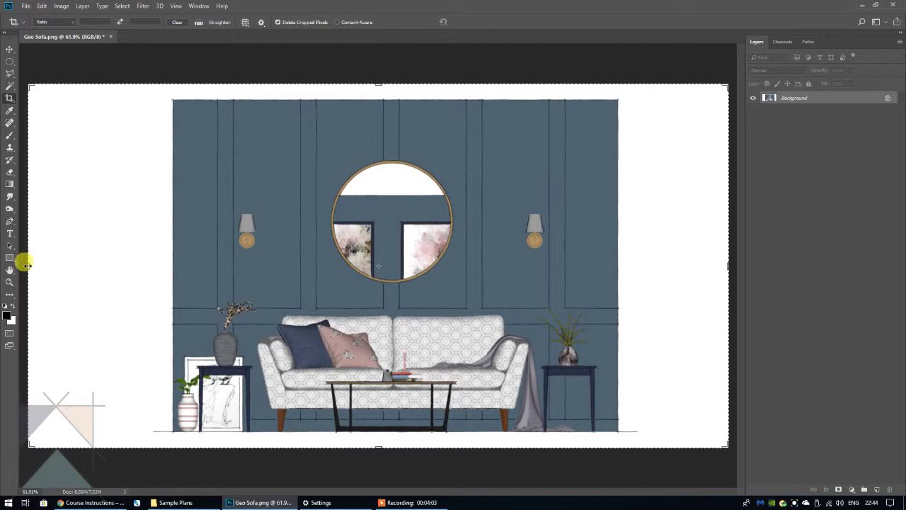
Crop the wide white margins beside the wall down to narrow borders and fit the cropped image on screen
{"action": "left_click_drag", "start_coordinate": [27, 264], "coordinate": [89, 267]}
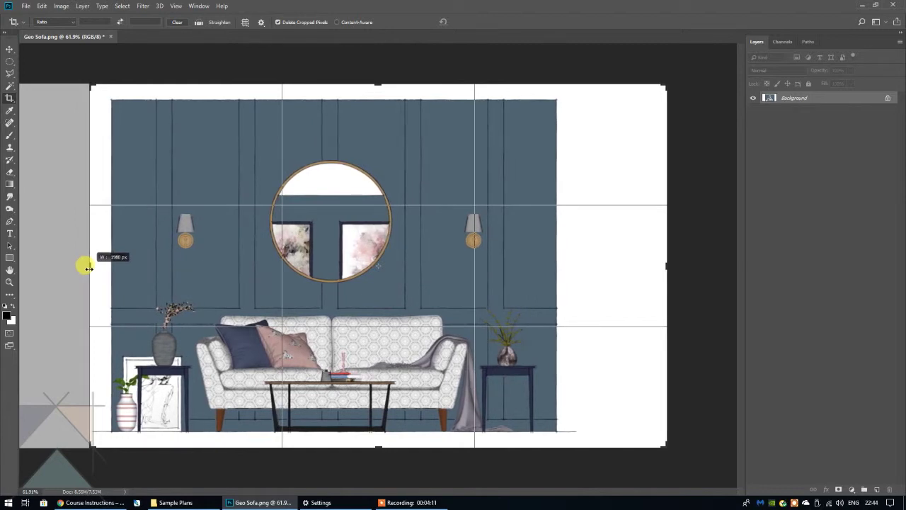
{"action": "left_click_drag", "start_coordinate": [89, 268], "coordinate": [86, 265]}
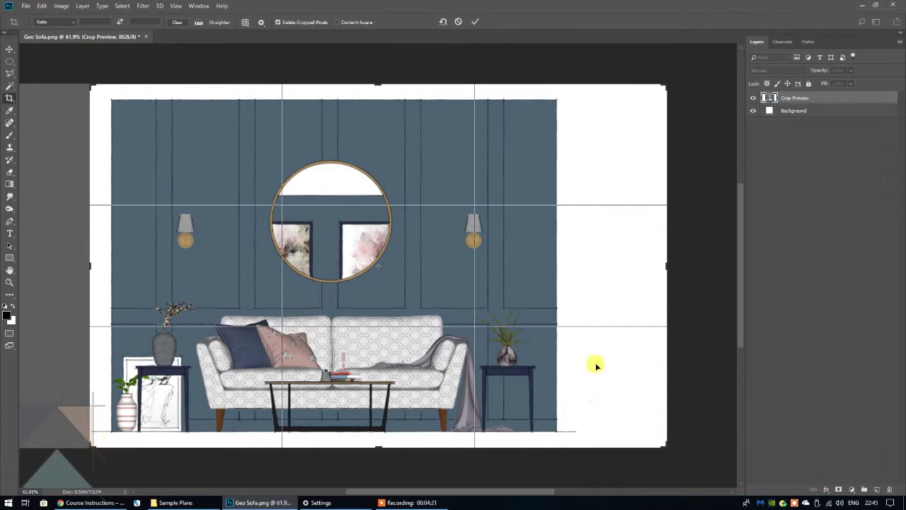
{"action": "left_click_drag", "start_coordinate": [661, 266], "coordinate": [619, 263]}
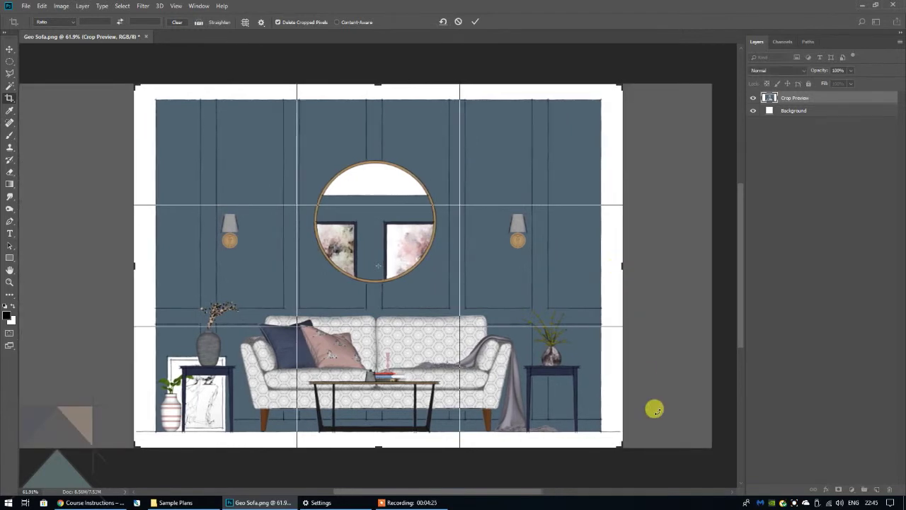
{"action": "key", "text": "Return"}
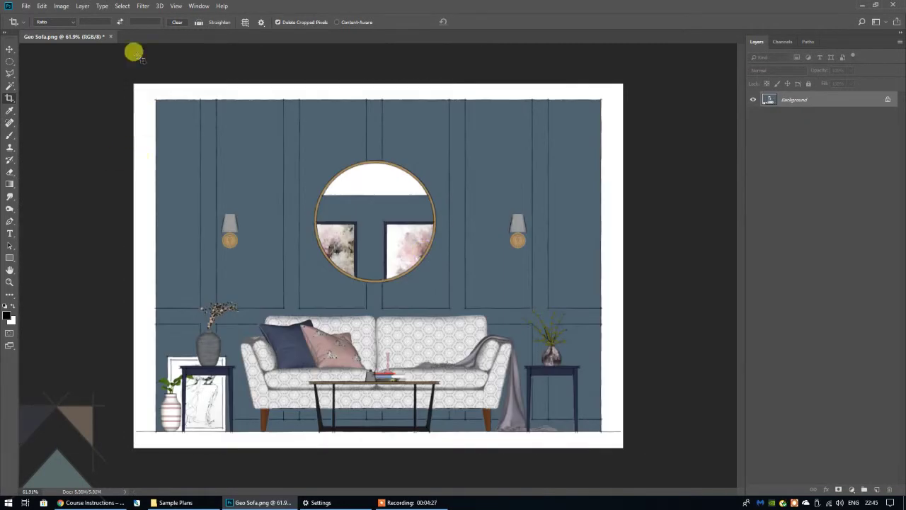
{"action": "left_click", "coordinate": [176, 7]}
{"action": "left_click", "coordinate": [182, 98]}
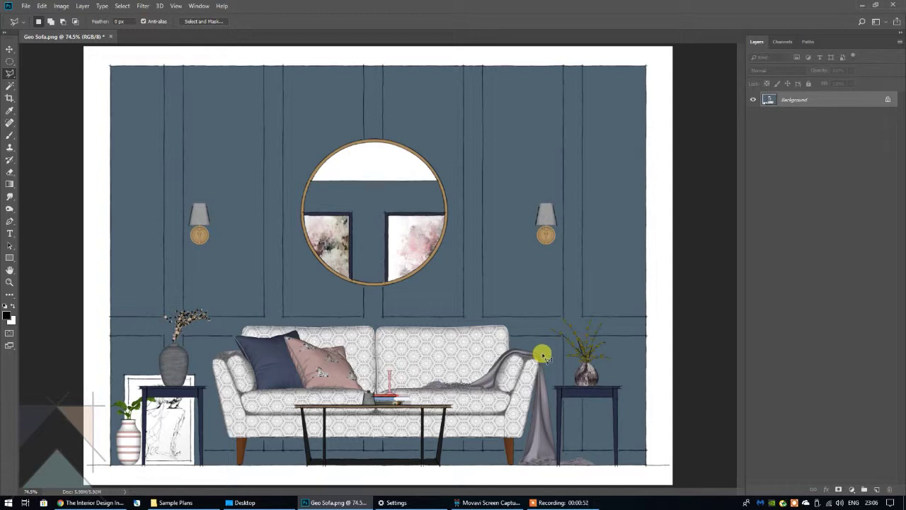
Activate the Brush tool and restore the Legacy Brushes set to the brush presets
{"action": "left_click", "coordinate": [9, 135]}
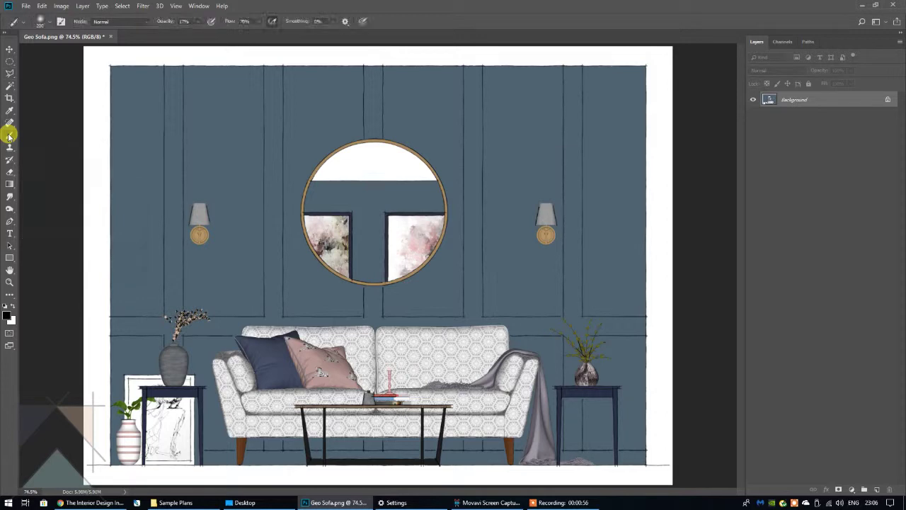
{"action": "left_click", "coordinate": [50, 25]}
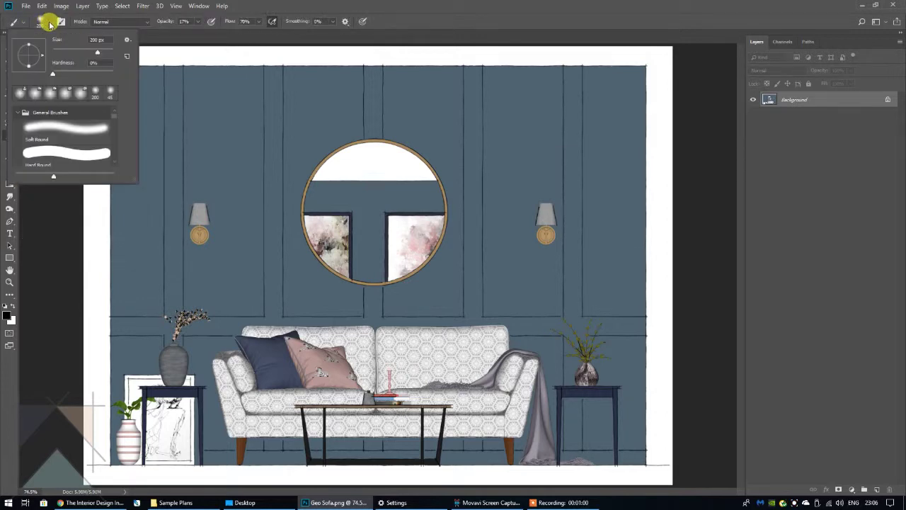
{"action": "left_click", "coordinate": [127, 44]}
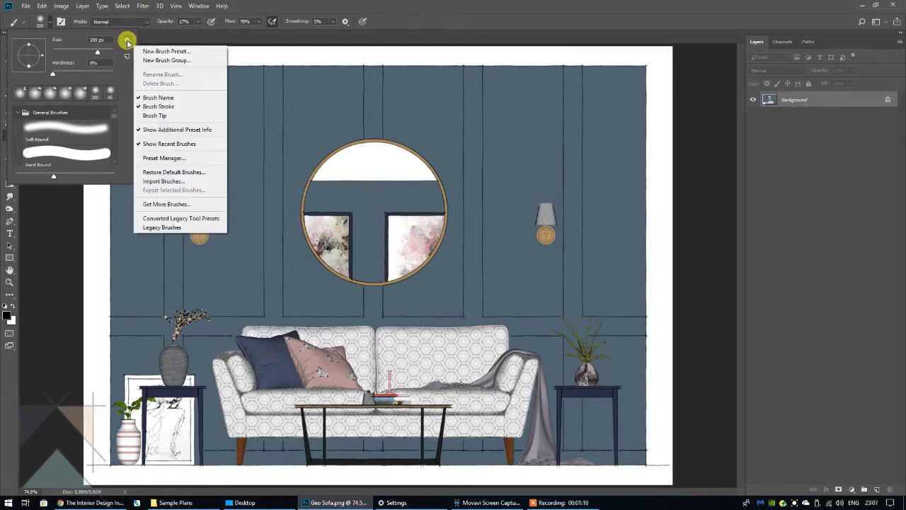
{"action": "left_click", "coordinate": [183, 228]}
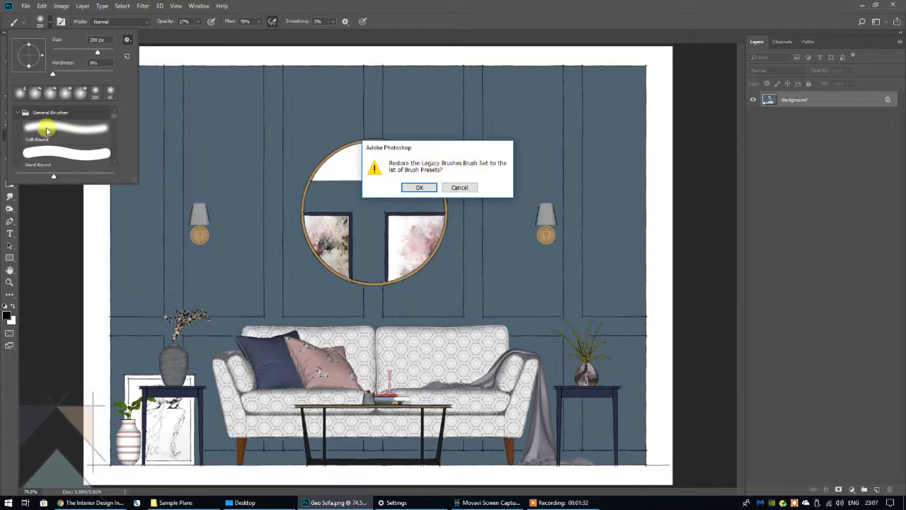
{"action": "left_click", "coordinate": [420, 188]}
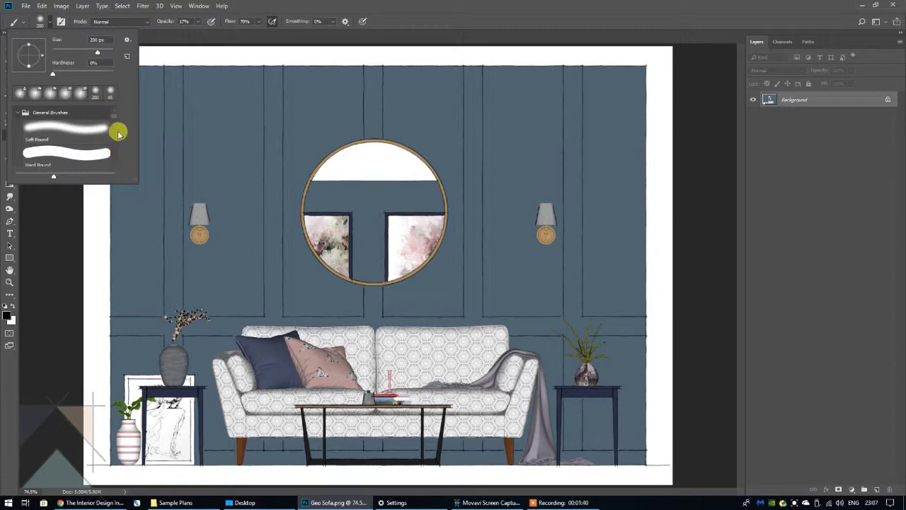
Find the Legacy Brushes folder in the brush presets and expand it
{"action": "scroll", "coordinate": [116, 163], "scroll_direction": "down", "scroll_amount": 1}
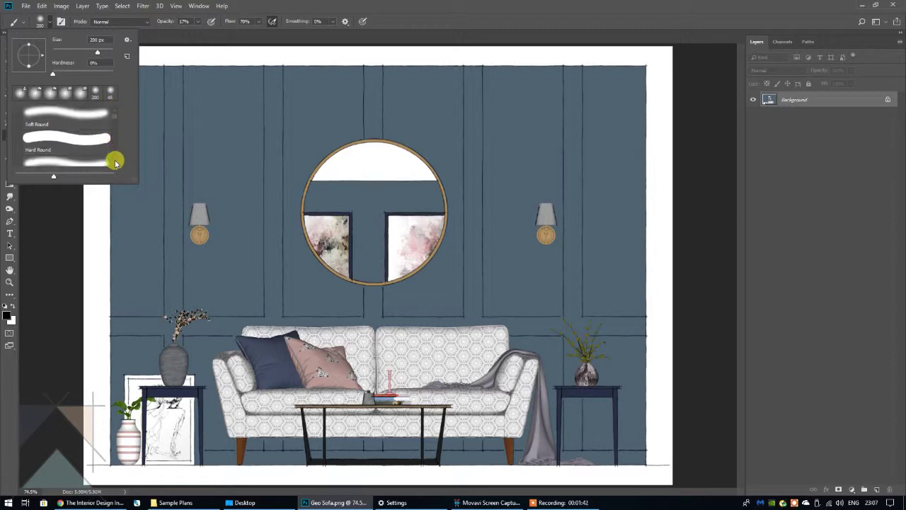
{"action": "scroll", "coordinate": [115, 142], "scroll_direction": "down", "scroll_amount": 1}
{"action": "scroll", "coordinate": [114, 124], "scroll_direction": "down", "scroll_amount": 1}
{"action": "scroll", "coordinate": [113, 127], "scroll_direction": "down", "scroll_amount": 5}
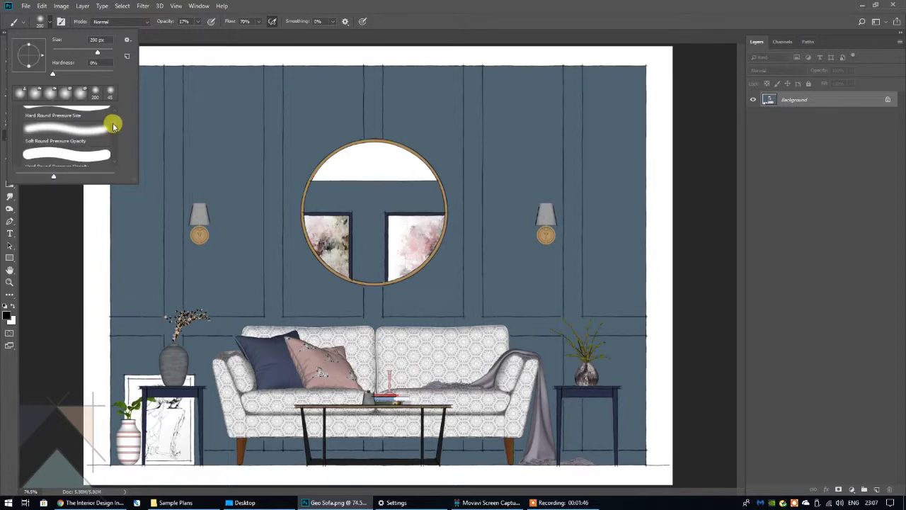
{"action": "scroll", "coordinate": [113, 133], "scroll_direction": "down", "scroll_amount": 8}
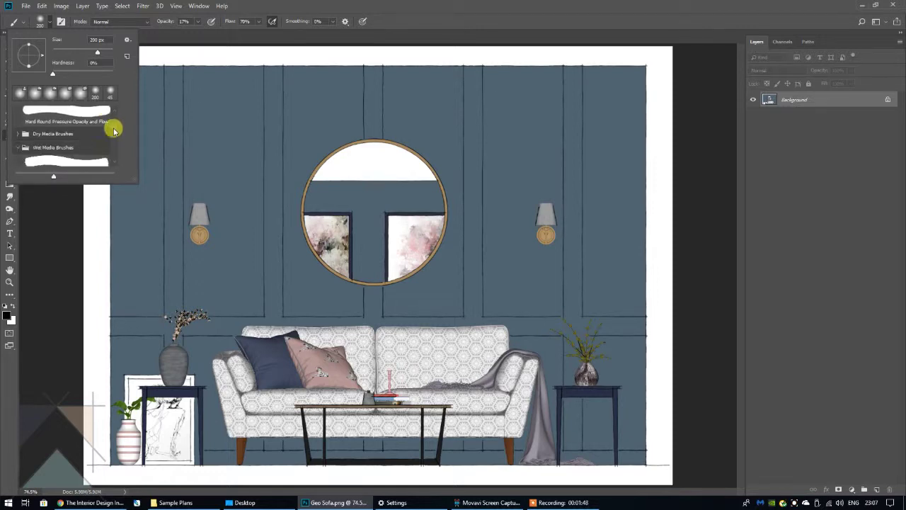
{"action": "scroll", "coordinate": [115, 142], "scroll_direction": "up", "scroll_amount": 5}
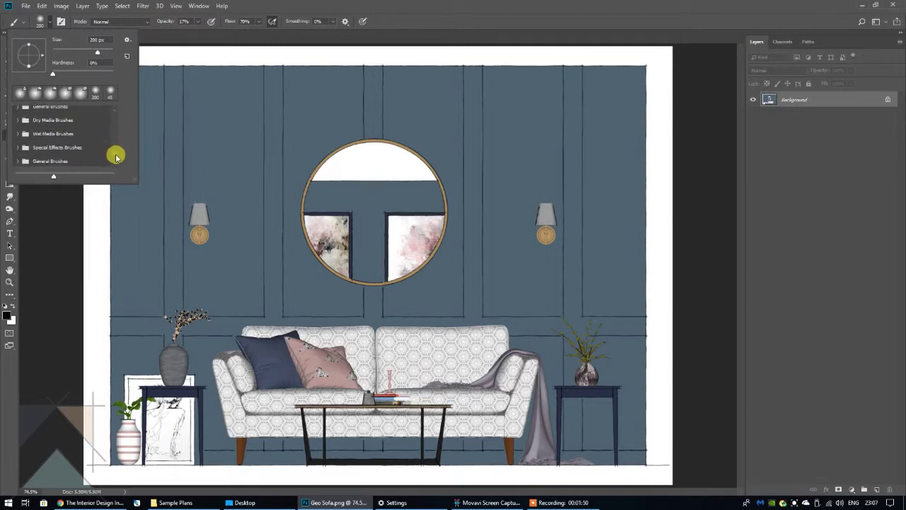
{"action": "scroll", "coordinate": [116, 159], "scroll_direction": "down", "scroll_amount": 2}
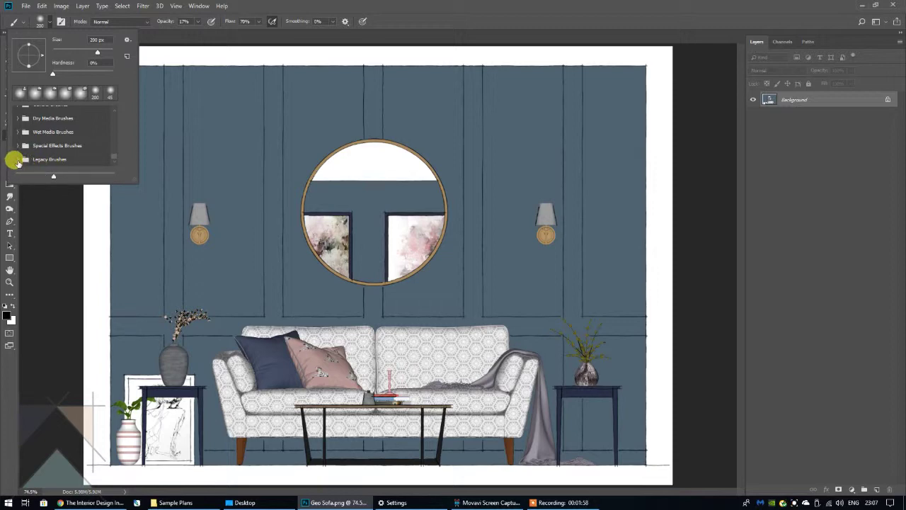
{"action": "left_click", "coordinate": [17, 160]}
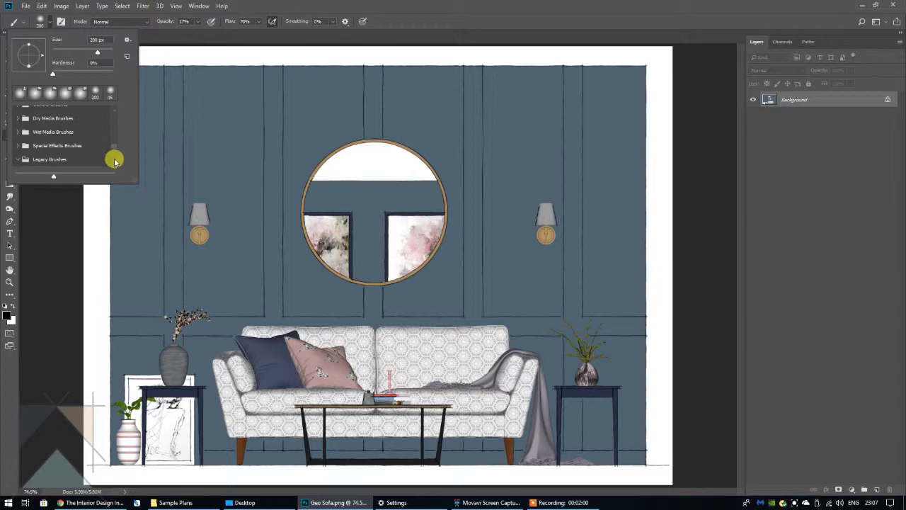
Select the Watercolor Fat Tip brush from the Legacy Brushes folder in the brush presets
{"action": "scroll", "coordinate": [113, 162], "scroll_direction": "down", "scroll_amount": 2}
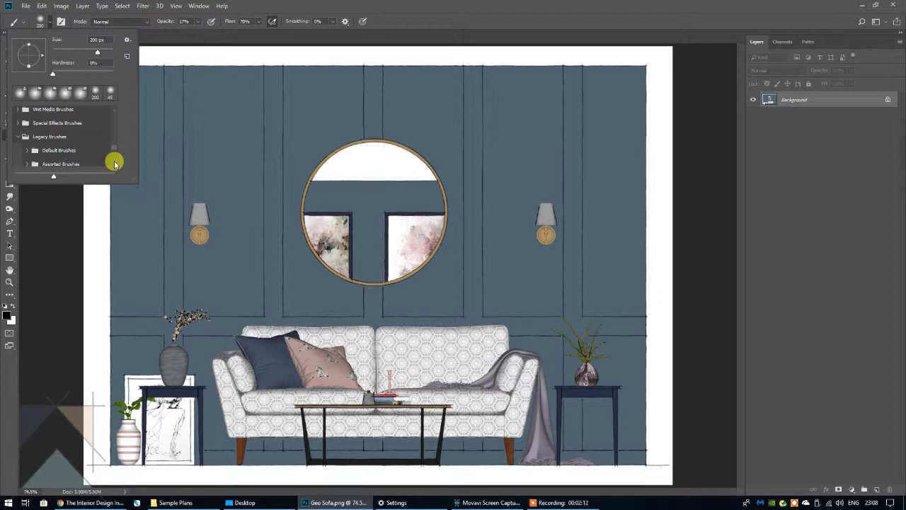
{"action": "scroll", "coordinate": [115, 164], "scroll_direction": "down", "scroll_amount": 1}
{"action": "scroll", "coordinate": [115, 163], "scroll_direction": "down", "scroll_amount": 1}
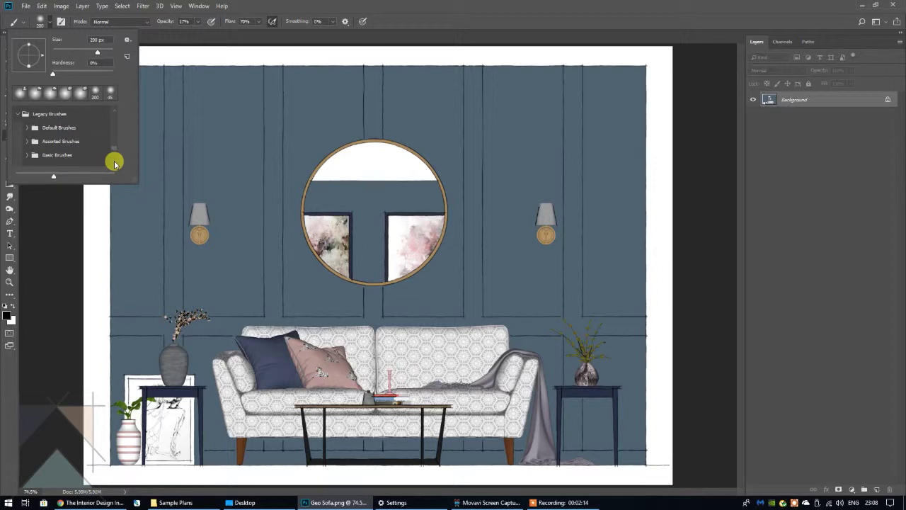
{"action": "scroll", "coordinate": [115, 163], "scroll_direction": "down", "scroll_amount": 2}
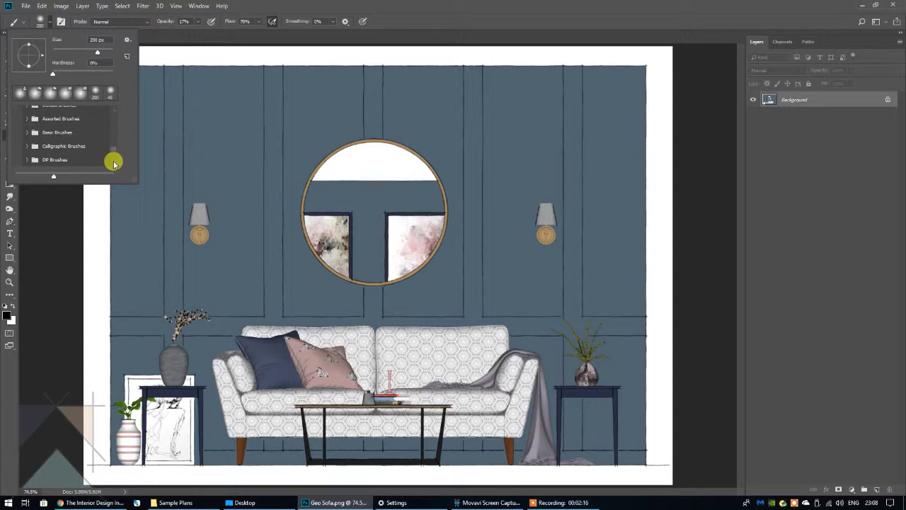
{"action": "scroll", "coordinate": [114, 164], "scroll_direction": "down", "scroll_amount": 2}
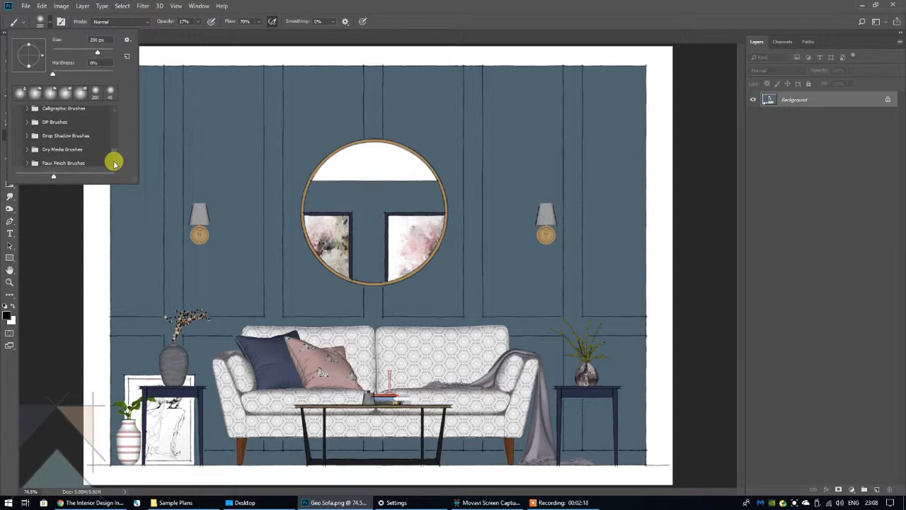
{"action": "scroll", "coordinate": [116, 164], "scroll_direction": "down", "scroll_amount": 1}
{"action": "scroll", "coordinate": [116, 165], "scroll_direction": "down", "scroll_amount": 1}
{"action": "scroll", "coordinate": [116, 165], "scroll_direction": "down", "scroll_amount": 1}
{"action": "scroll", "coordinate": [116, 164], "scroll_direction": "down", "scroll_amount": 1}
{"action": "scroll", "coordinate": [116, 164], "scroll_direction": "down", "scroll_amount": 1}
{"action": "scroll", "coordinate": [116, 164], "scroll_direction": "down", "scroll_amount": 1}
{"action": "scroll", "coordinate": [116, 164], "scroll_direction": "down", "scroll_amount": 1}
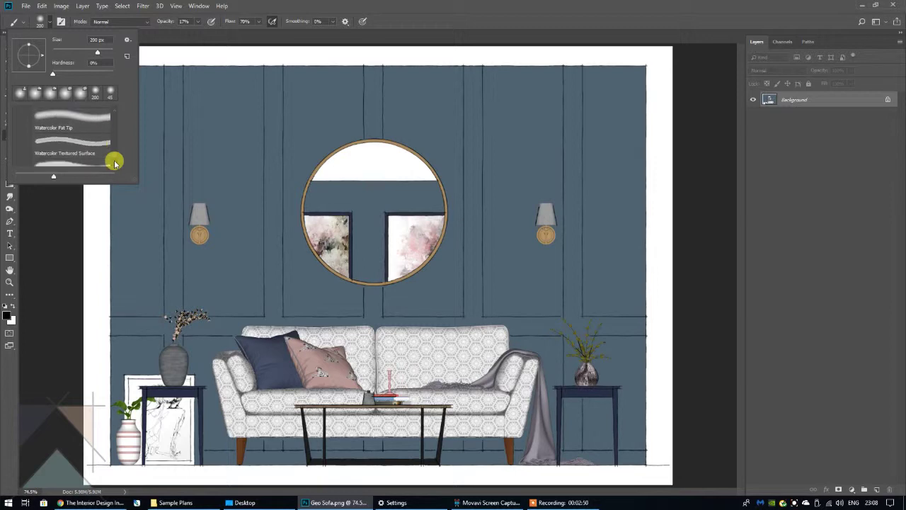
{"action": "left_click", "coordinate": [50, 127]}
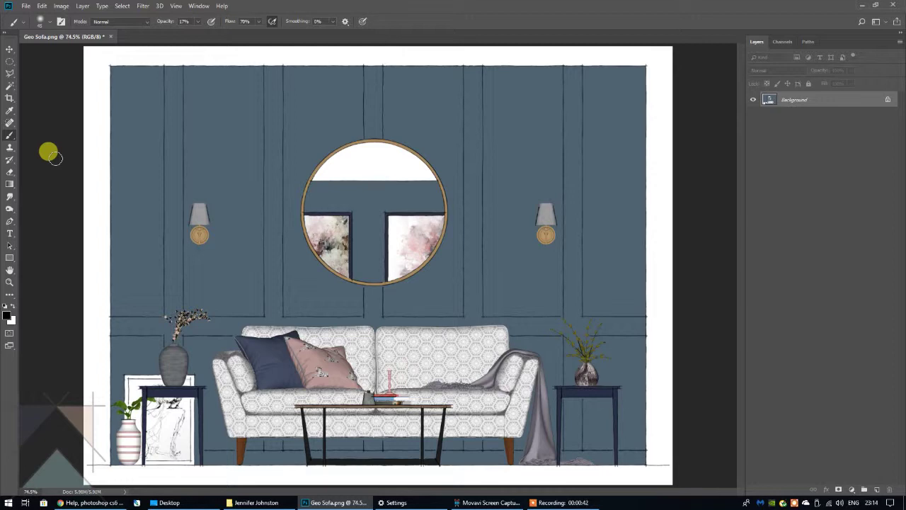
Open the Filter Gallery for the elevation image and expand the Texture category containing the Texturizer filter
{"action": "left_click", "coordinate": [142, 5]}
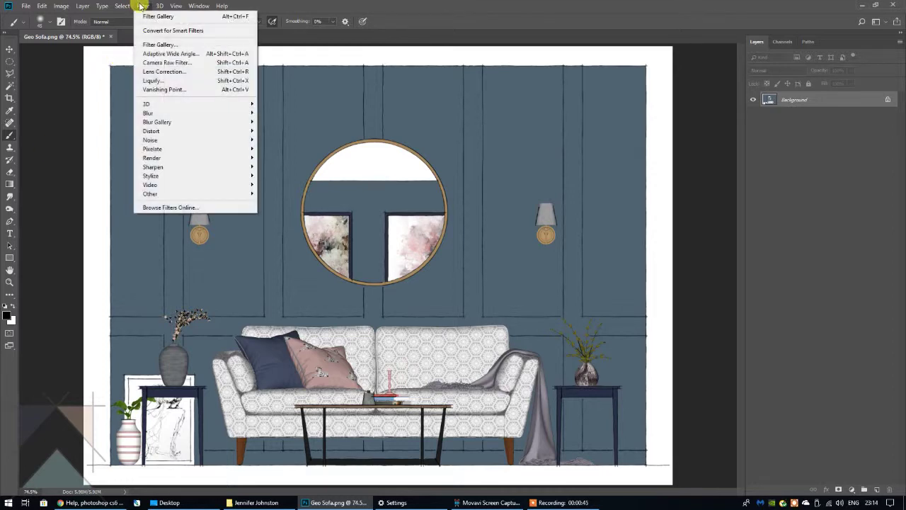
{"action": "left_click", "coordinate": [161, 43]}
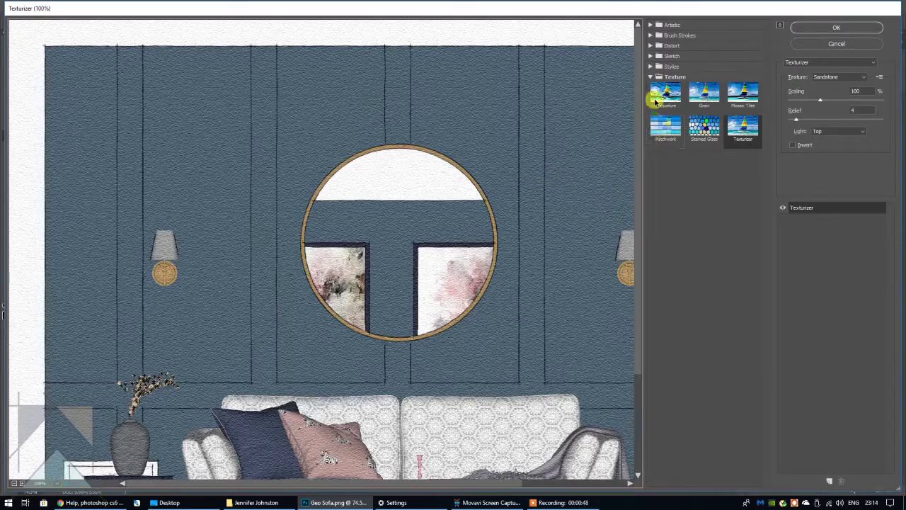
{"action": "left_click", "coordinate": [652, 77]}
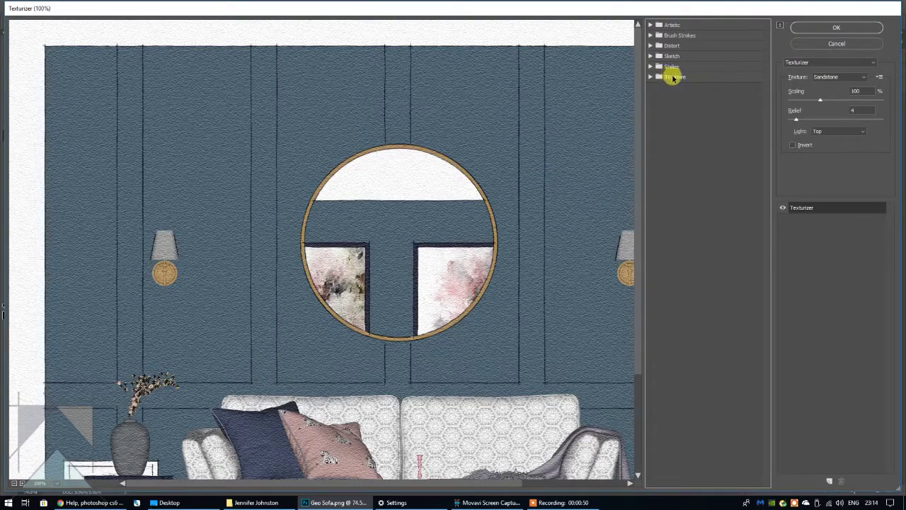
{"action": "left_click", "coordinate": [650, 77]}
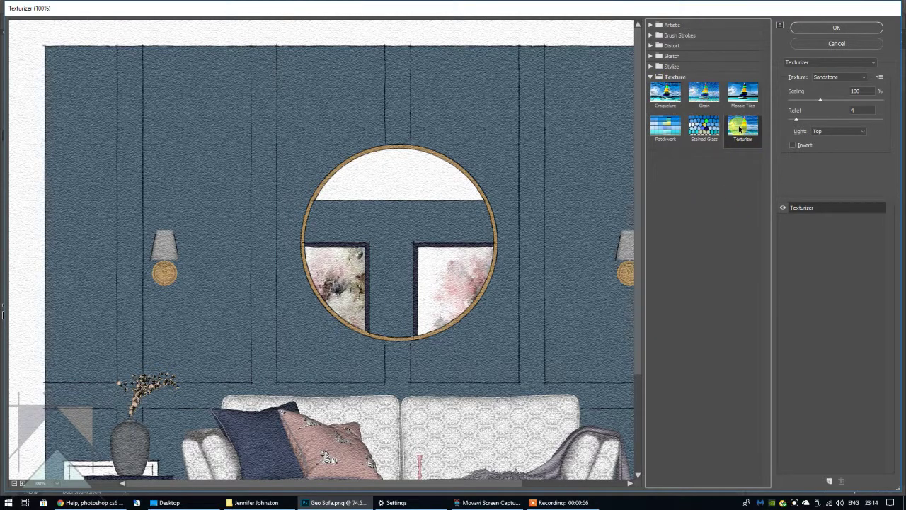
Try the Canvas texture in the Texturizer filter and set the texture back to Sandstone
{"action": "left_click", "coordinate": [860, 89]}
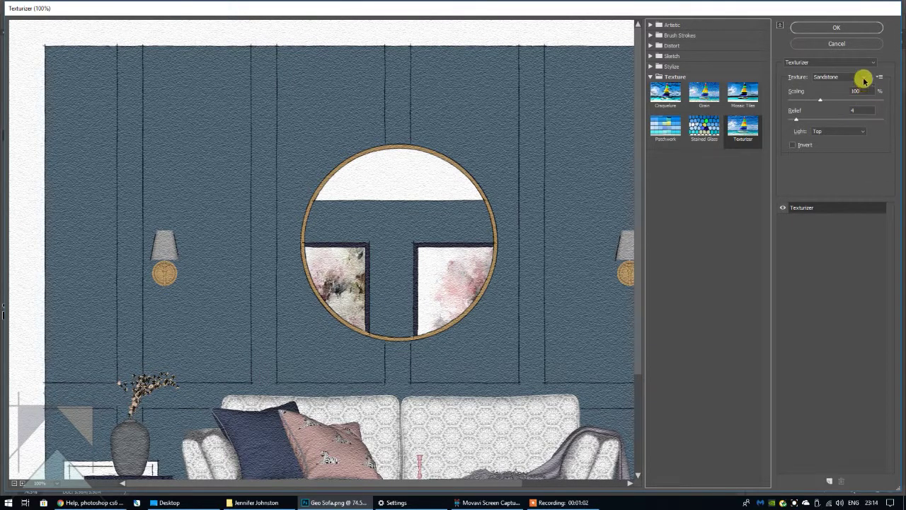
{"action": "left_click", "coordinate": [863, 77]}
{"action": "left_click", "coordinate": [825, 100]}
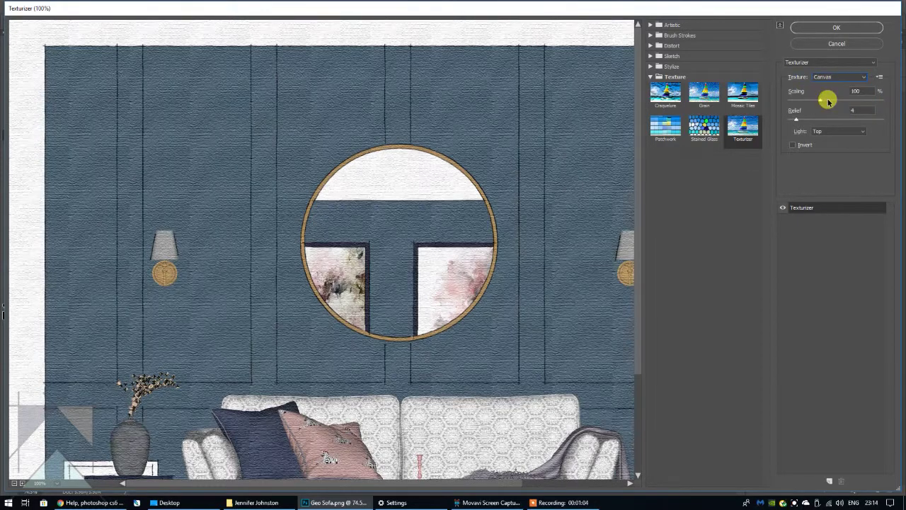
{"action": "left_click", "coordinate": [864, 80]}
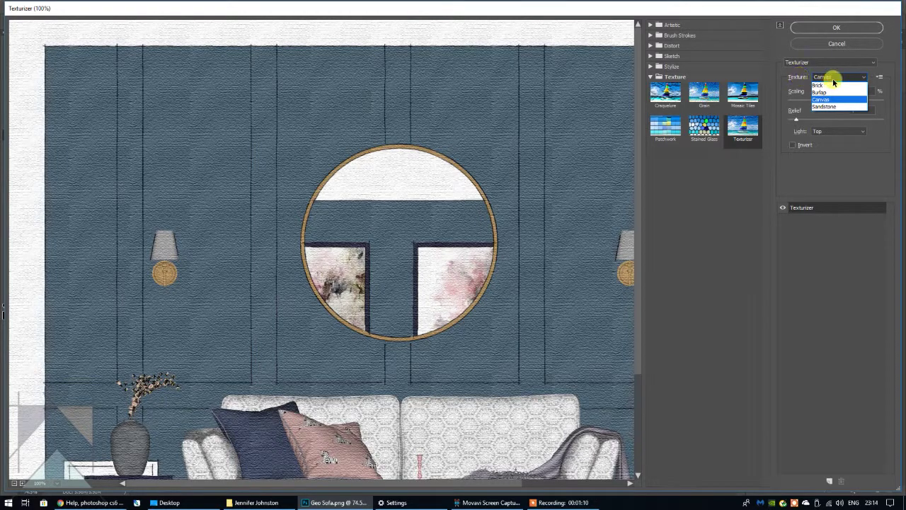
{"action": "left_click", "coordinate": [827, 106]}
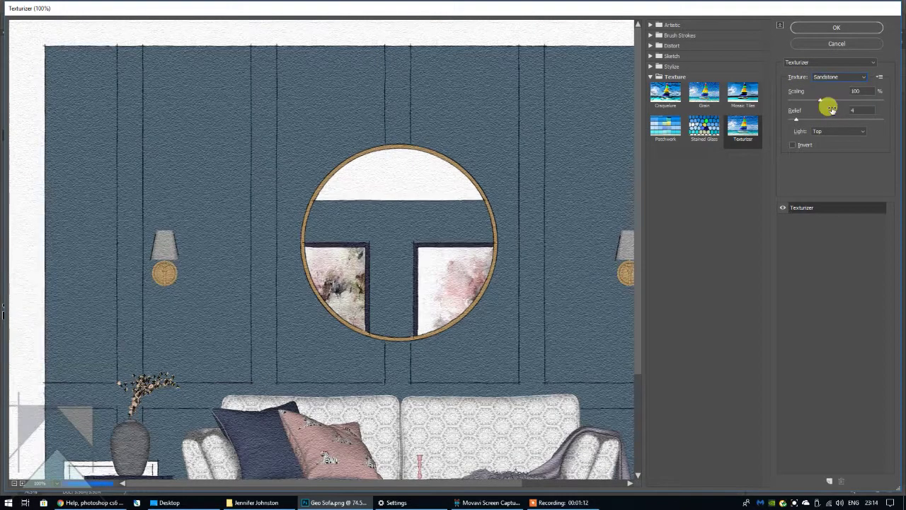
Set the Sandstone texture's scaling to 50% and relief to 1, and check the preview across the wall and sofa
{"action": "double_click", "coordinate": [865, 90]}
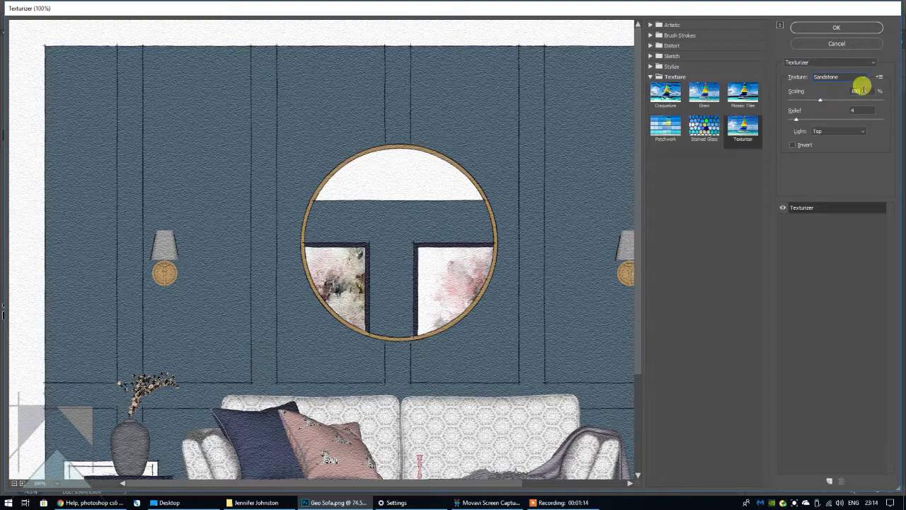
{"action": "type", "text": "50"}
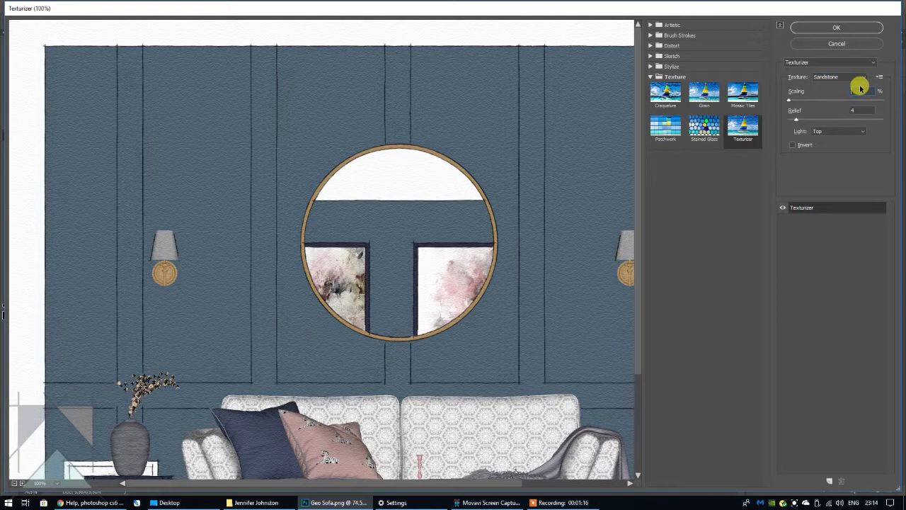
{"action": "double_click", "coordinate": [857, 110]}
{"action": "type", "text": "0"}
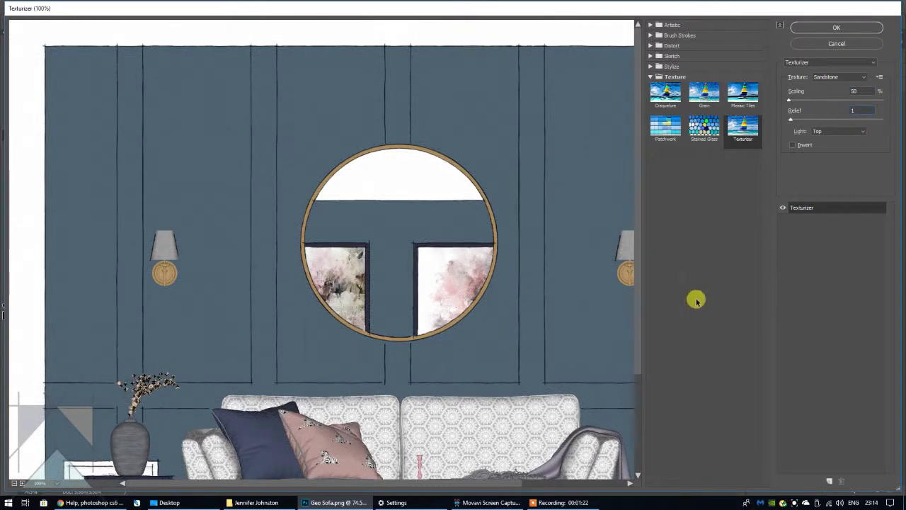
{"action": "left_click_drag", "start_coordinate": [639, 295], "coordinate": [639, 345]}
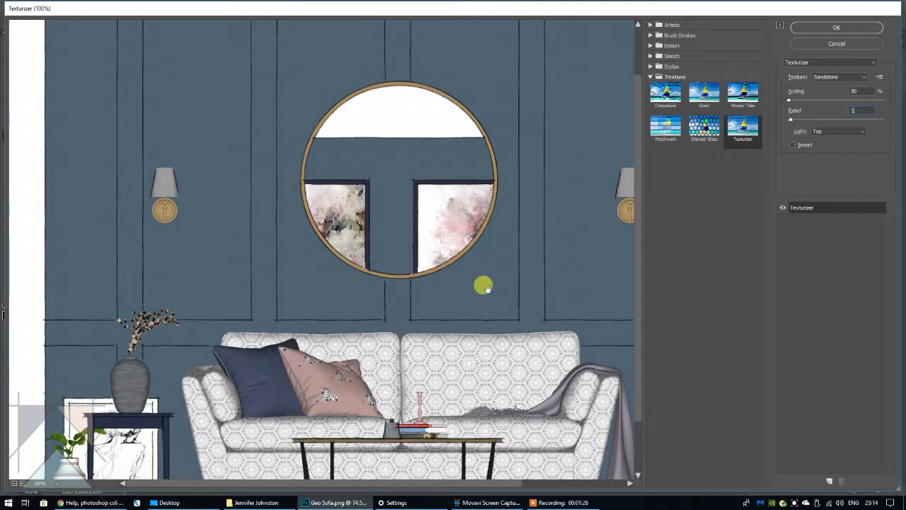
{"action": "mouse_move", "coordinate": [638, 327]}
{"action": "left_mouse_down"}
{"action": "mouse_move", "coordinate": [642, 289]}
{"action": "mouse_move", "coordinate": [642, 328]}
{"action": "left_mouse_up"}
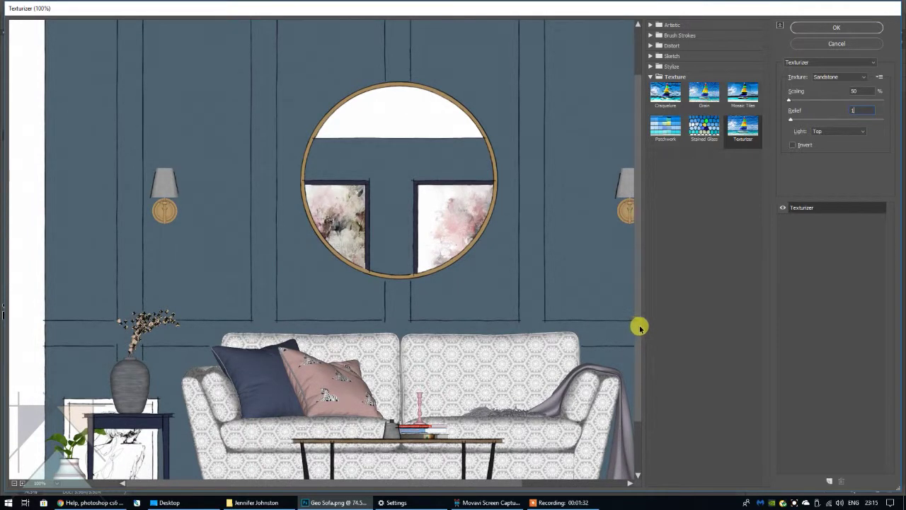
{"action": "left_click_drag", "start_coordinate": [638, 328], "coordinate": [644, 249]}
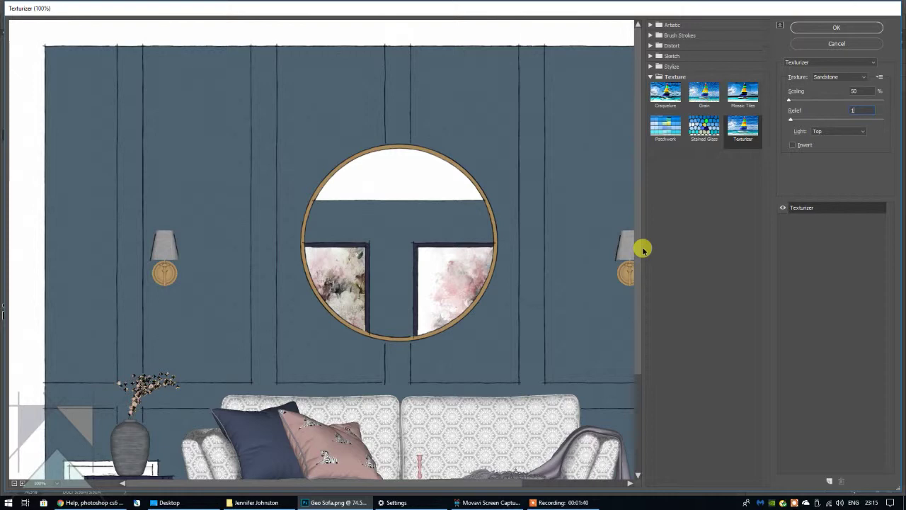